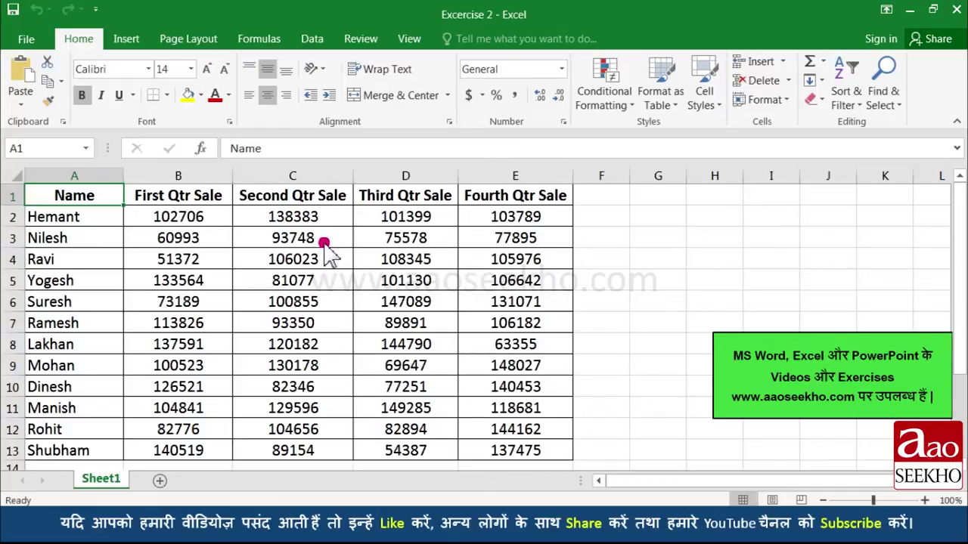
Select Nilesh's Second Qtr and Yogesh's Third Qtr sales cells, then move between neighbouring cells with the arrow keys
left_click(330, 253)
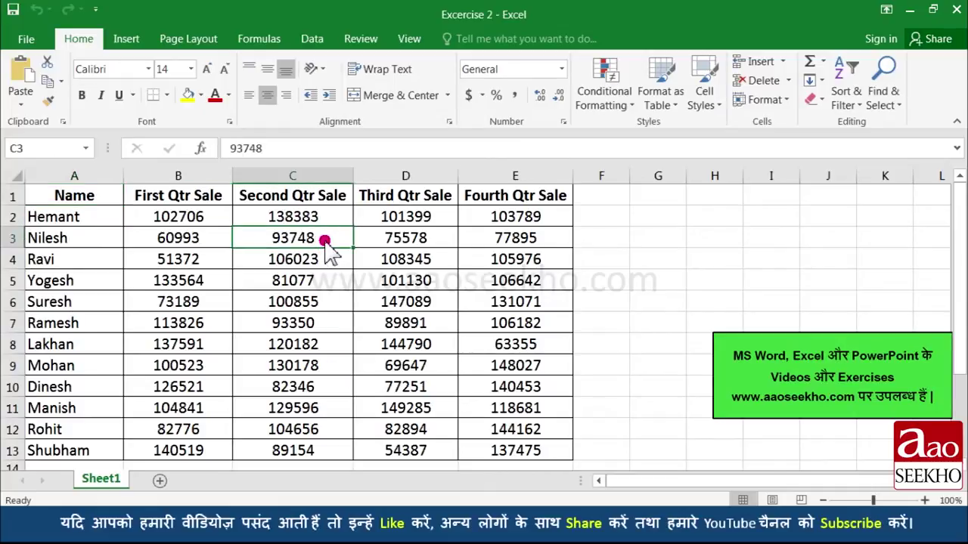
left_click(406, 288)
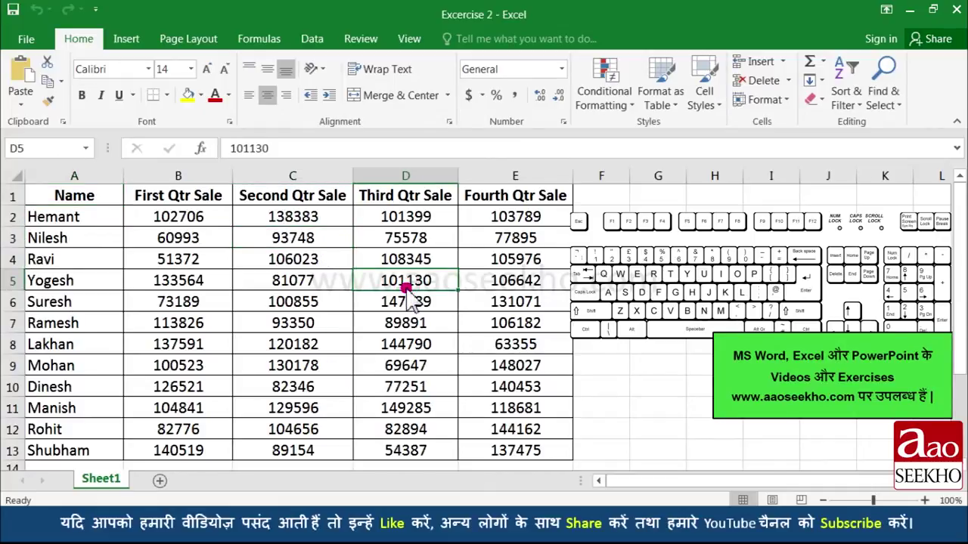
key("Left")
key("Left")
key("Right")
key("Right")
key("Right")
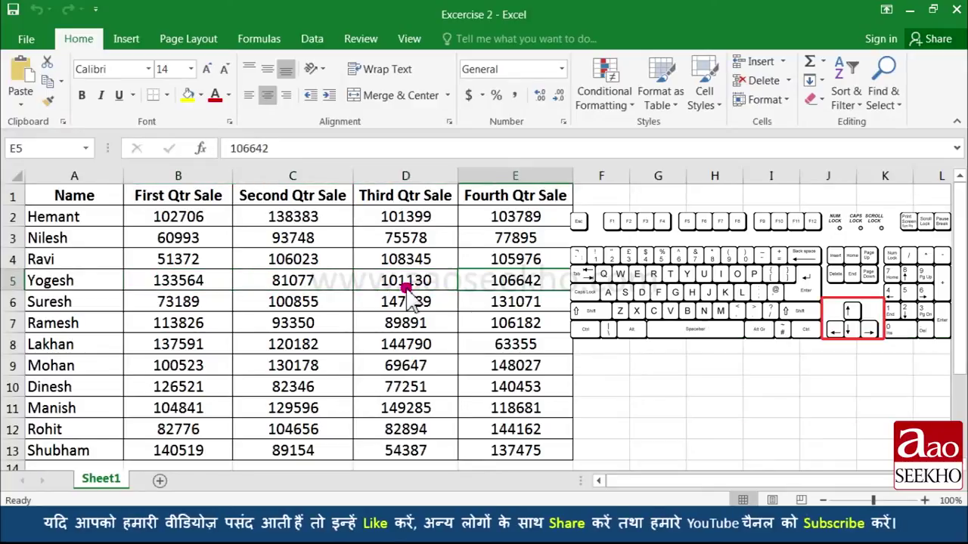
key("Up")
key("Up")
key("Up")
key("Up")
key("Down")
key("Down")
key("Down")
key("Down")
key("Down")
key("Down")
key("Down")
key("Down")
key("Left")
key("Left")
key("Left")
key("Left")
key("Up")
key("Up")
key("Up")
key("Up")
key("Up")
key("Up")
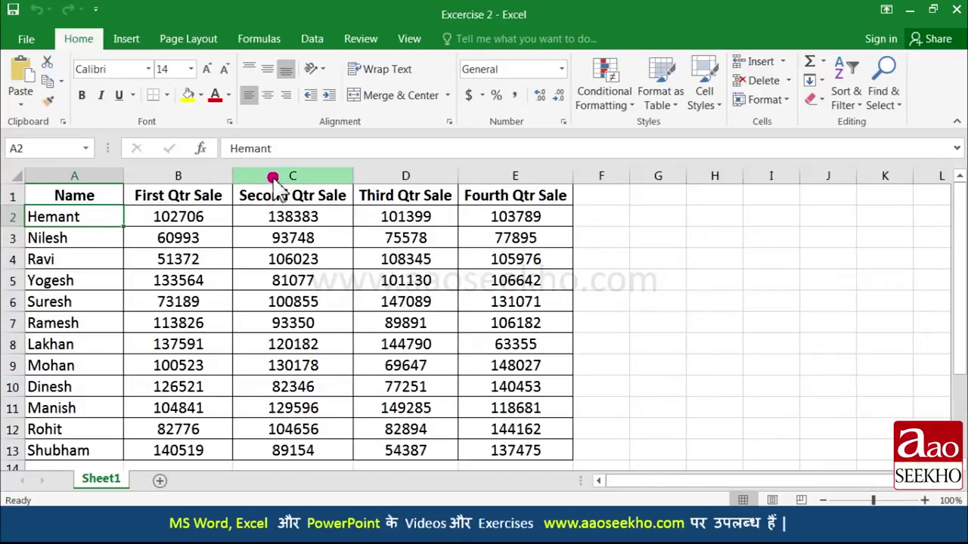
Select the entire Second Qtr Sale column, then drop the selection by picking cell B2
left_click(274, 177)
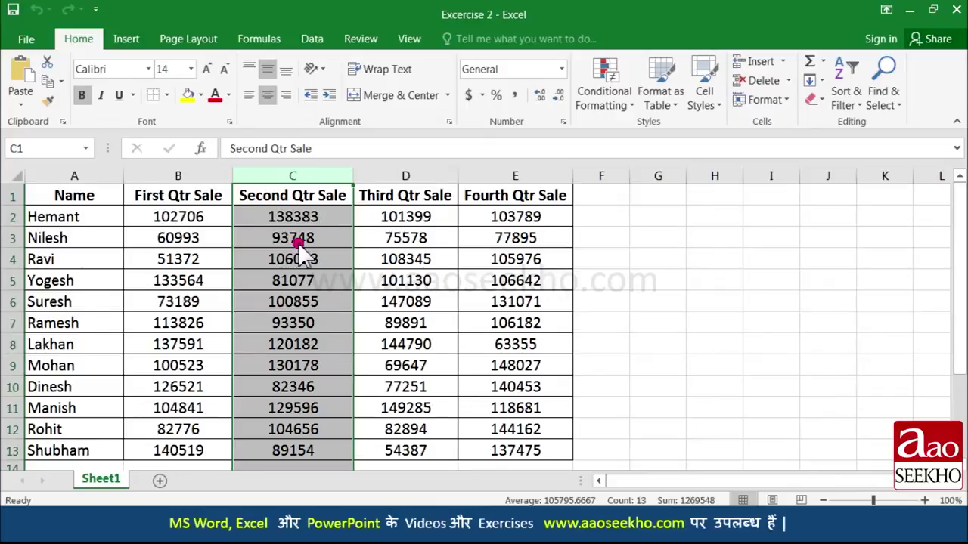
scroll(300, 250, "down", 6)
scroll(299, 249, "down", 4)
scroll(299, 250, "down", 5)
scroll(299, 249, "down", 10)
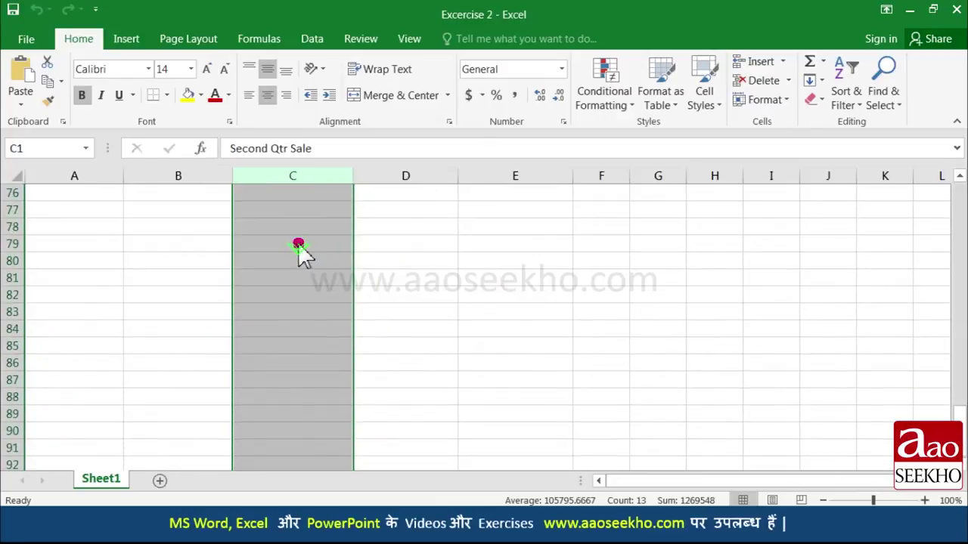
scroll(300, 253, "up", 17)
scroll(300, 258, "down", 1)
scroll(299, 260, "down", 4)
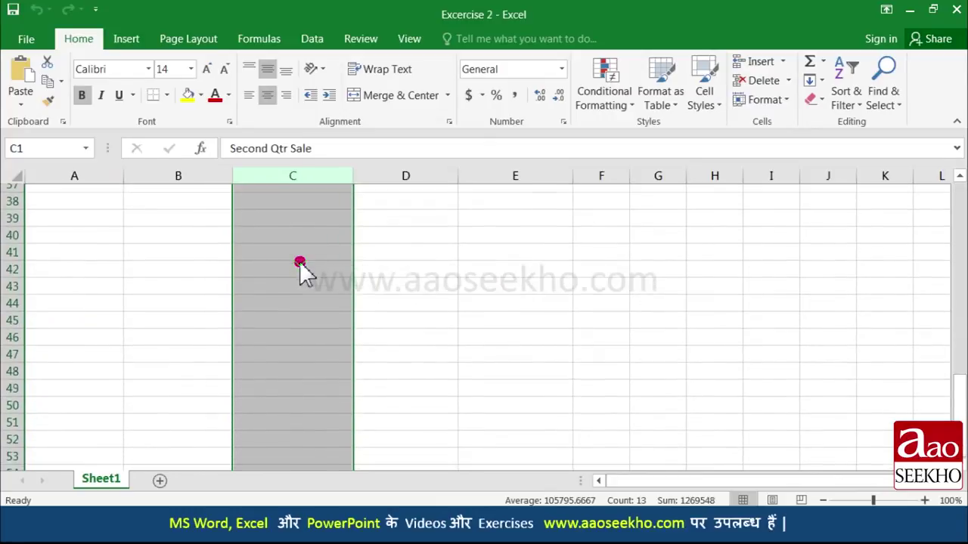
scroll(299, 260, "down", 8)
scroll(300, 263, "up", 6)
scroll(299, 263, "up", 15)
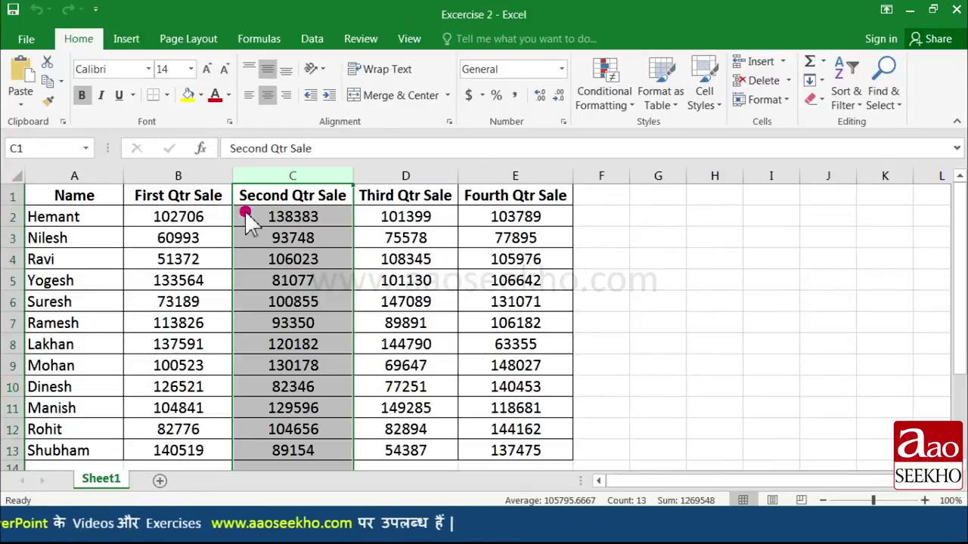
left_click(213, 218)
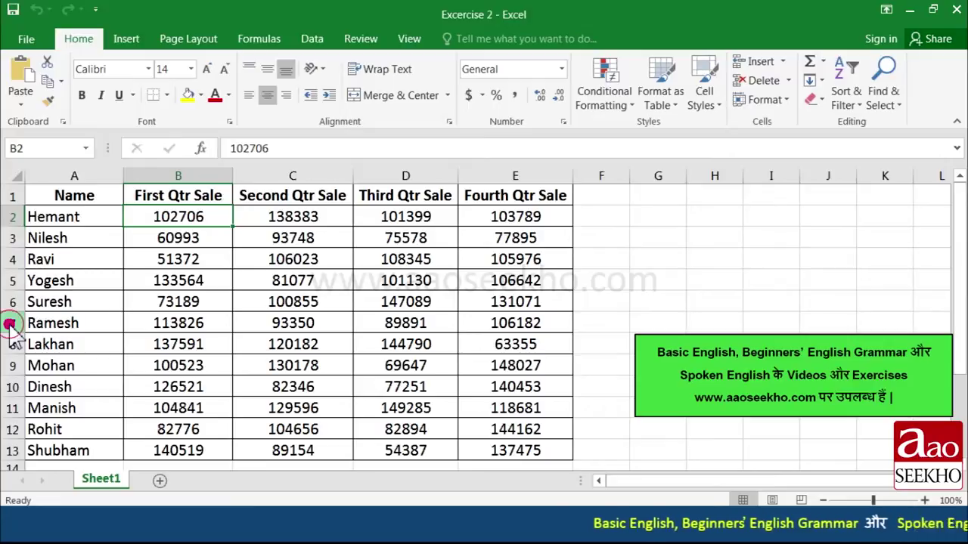
Select Ramesh's whole row, then the data rows from Hemant to Suresh, and return to A1
left_click(9, 324)
mouse_move(616, 487)
left_mouse_down()
mouse_move(760, 476)
mouse_move(703, 484)
left_mouse_up()
left_click(83, 301)
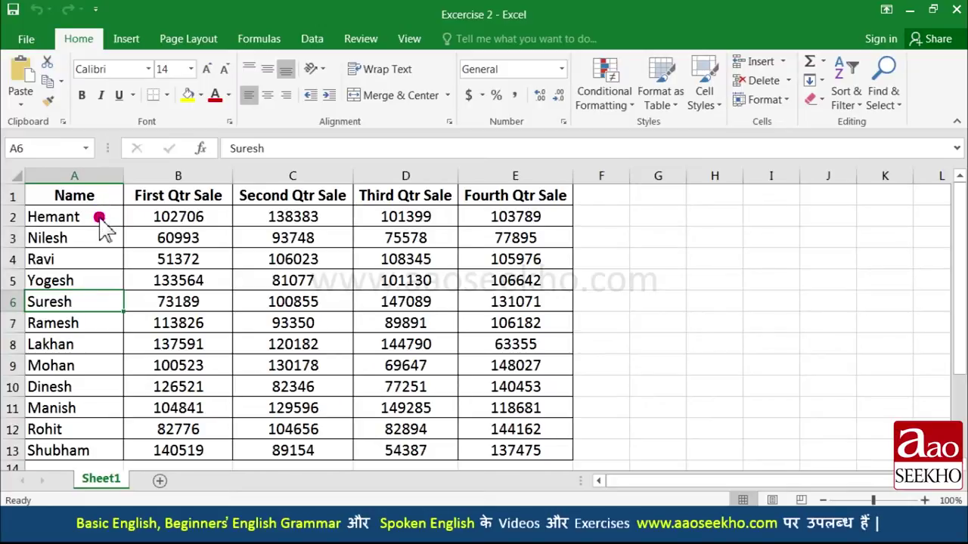
left_click(100, 217)
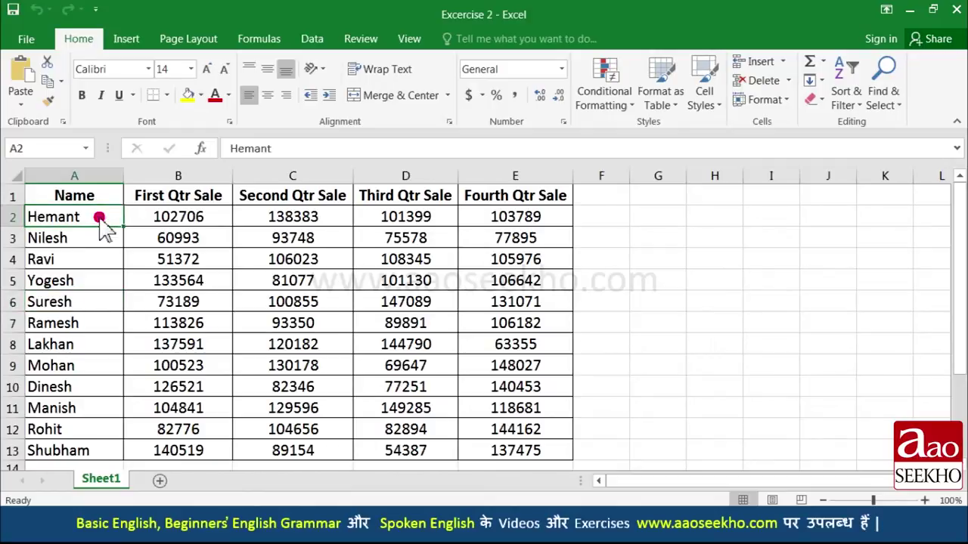
left_click_drag(100, 217, 529, 309)
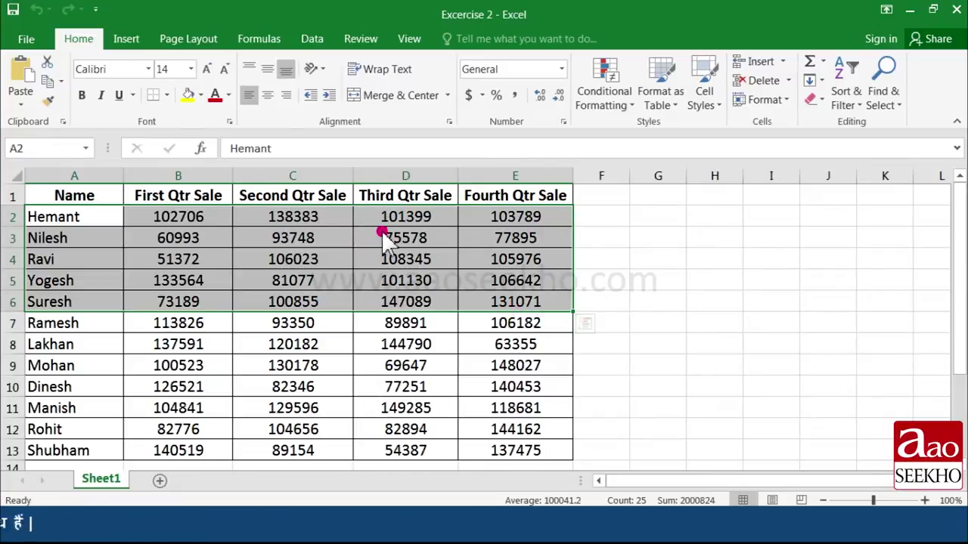
key("ctrl+Home")
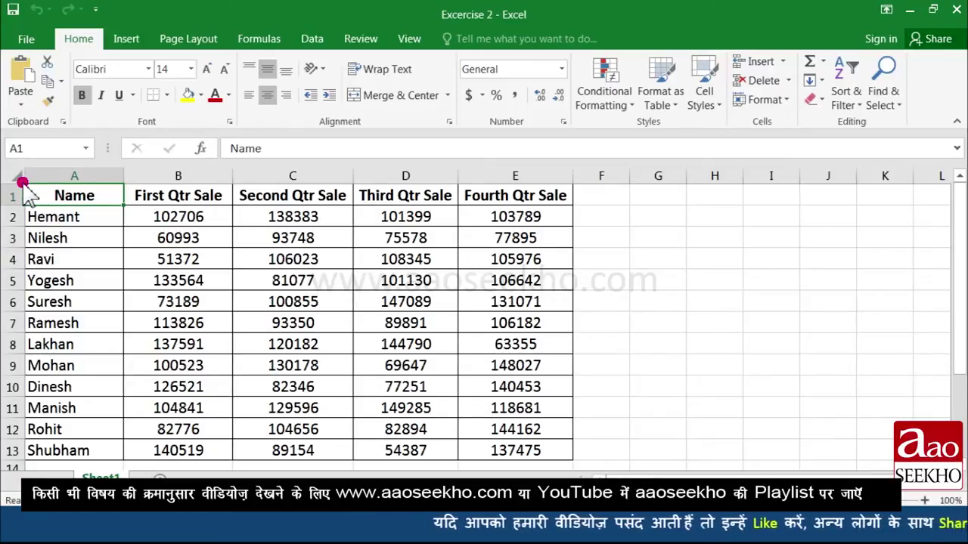
Select every cell in the sheet, then return to cell A1
left_click(17, 177)
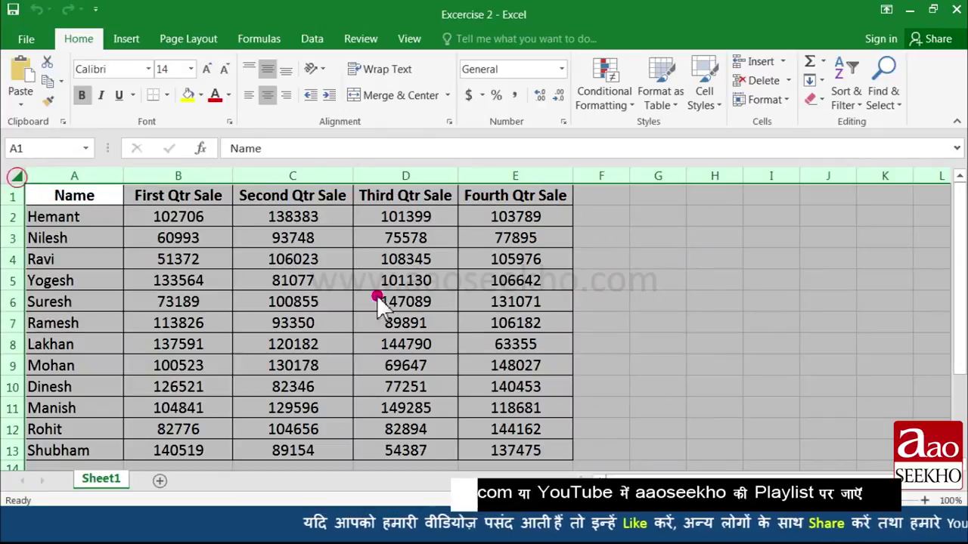
scroll(581, 336, "down", 4)
scroll(580, 337, "down", 6)
scroll(581, 336, "down", 8)
scroll(581, 336, "up", 6)
scroll(579, 331, "up", 10)
scroll(579, 331, "up", 2)
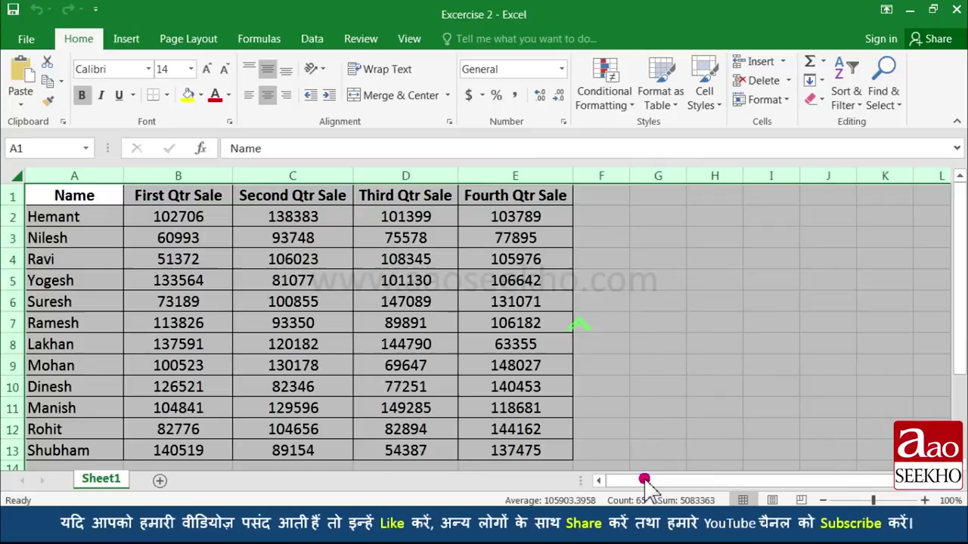
key("ctrl+Home")
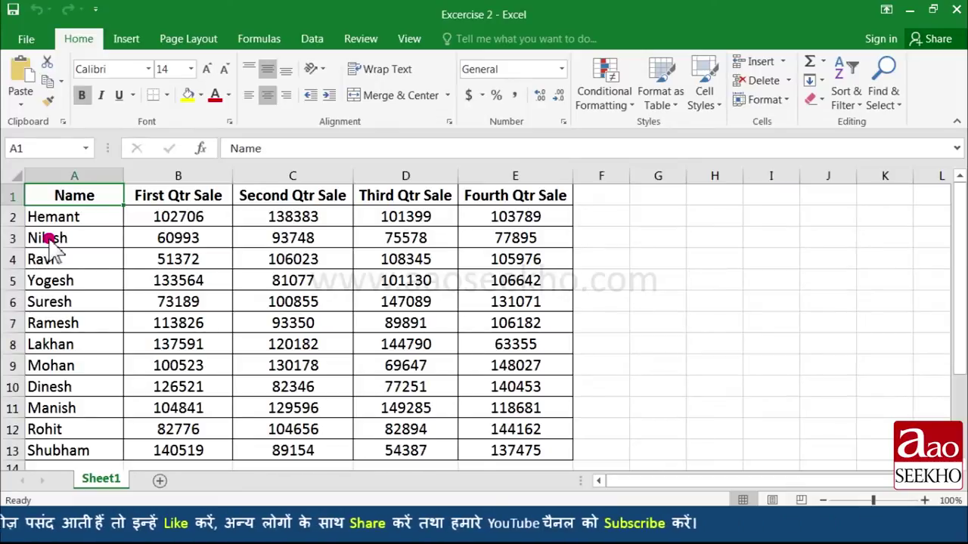
Cut Hemant's row A2:E2 and pick cell A14 as its destination
left_click_drag(30, 217, 515, 217)
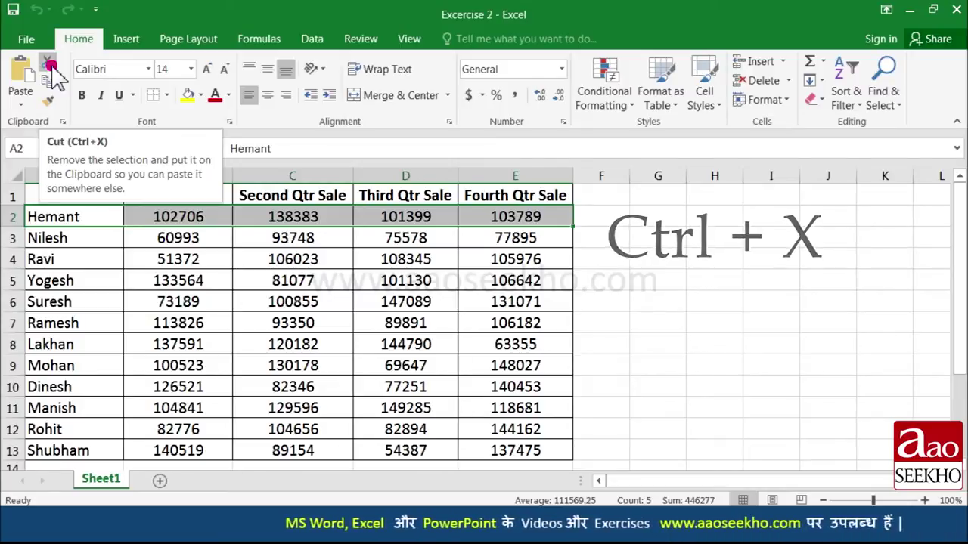
left_click(49, 64)
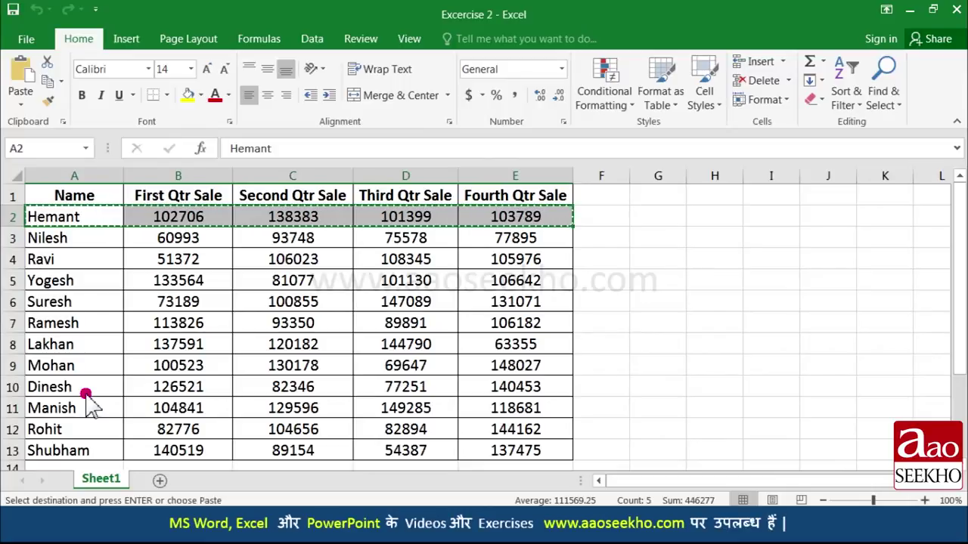
scroll(89, 404, "down", 1)
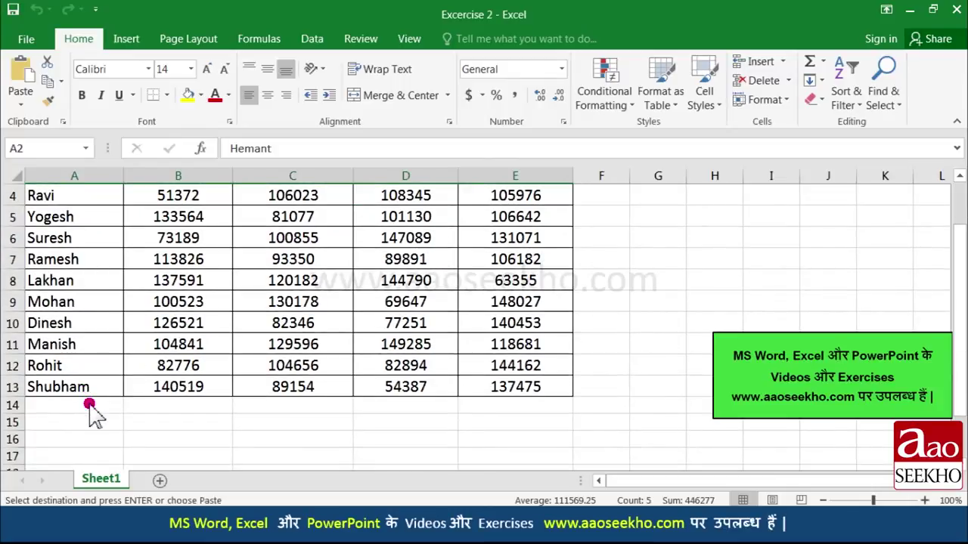
scroll(89, 405, "up", 1)
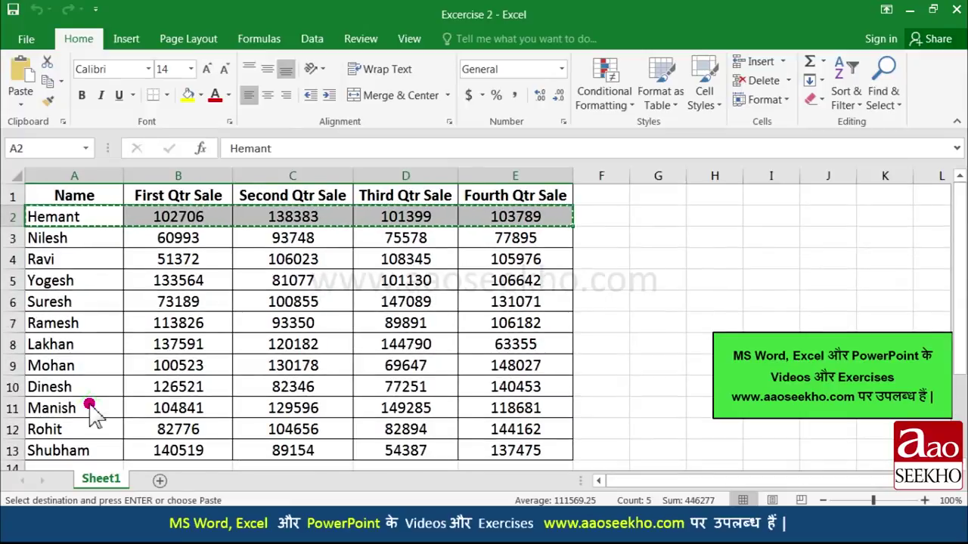
scroll(92, 369, "down", 1)
scroll(91, 370, "down", 1)
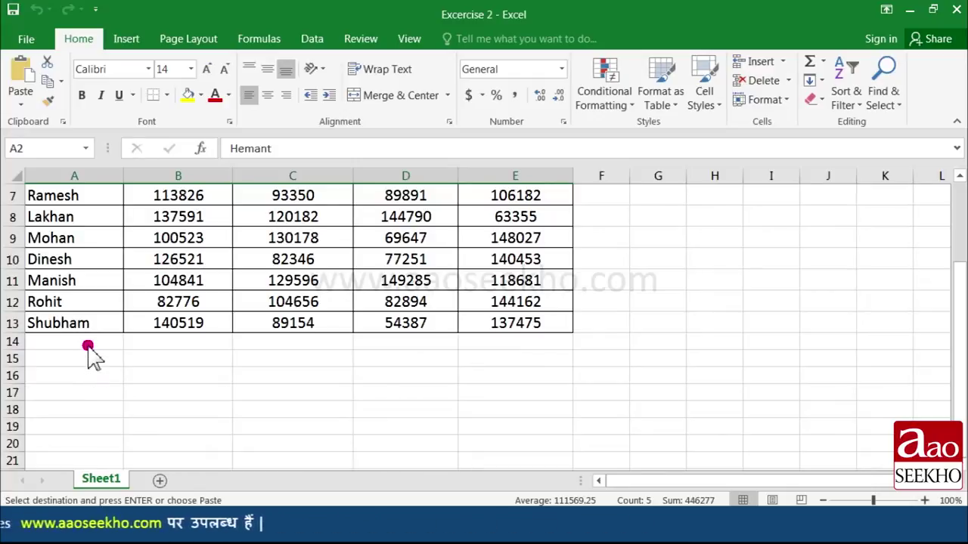
left_click(87, 343)
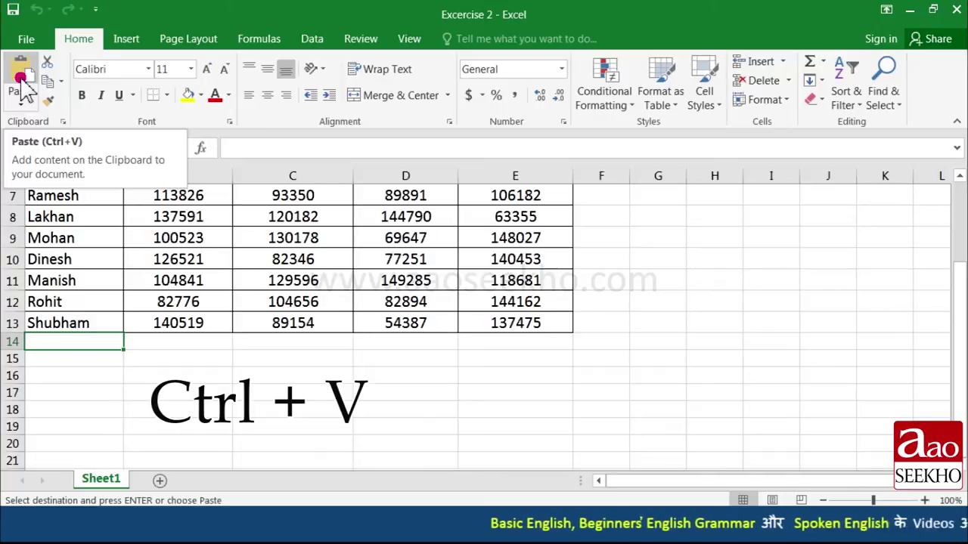
Paste the cut Hemant row into row 14, leaving row 2 empty
left_click(21, 78)
scroll(76, 287, "down", 1)
left_click(76, 287)
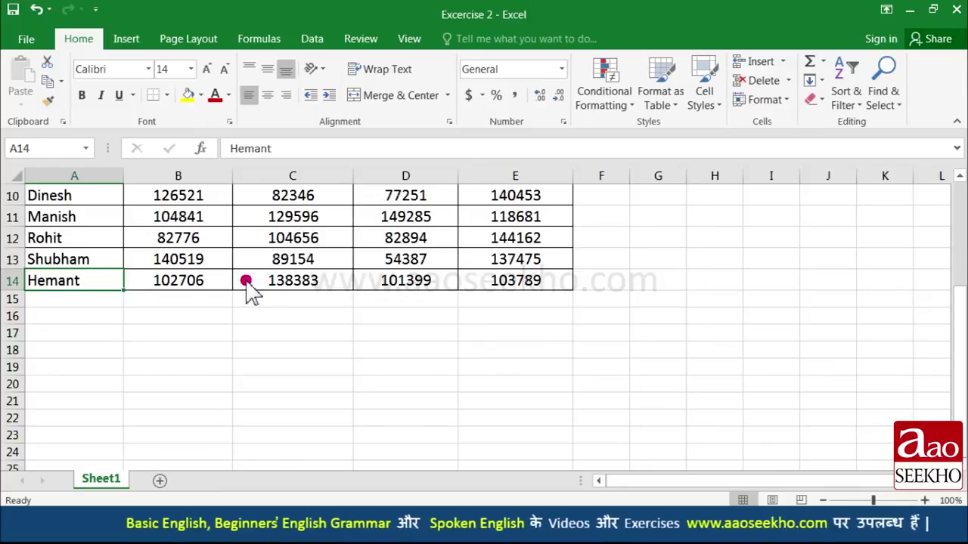
scroll(99, 298, "up", 1)
scroll(101, 300, "up", 1)
scroll(99, 298, "up", 1)
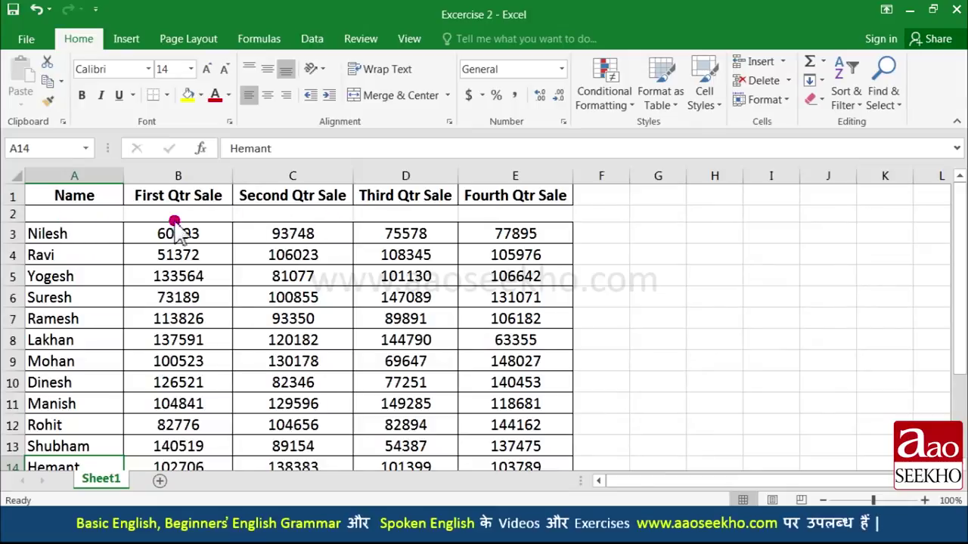
Select the Hemant row A14:E14
scroll(104, 218, "down", 1)
scroll(104, 222, "down", 1)
scroll(106, 233, "down", 1)
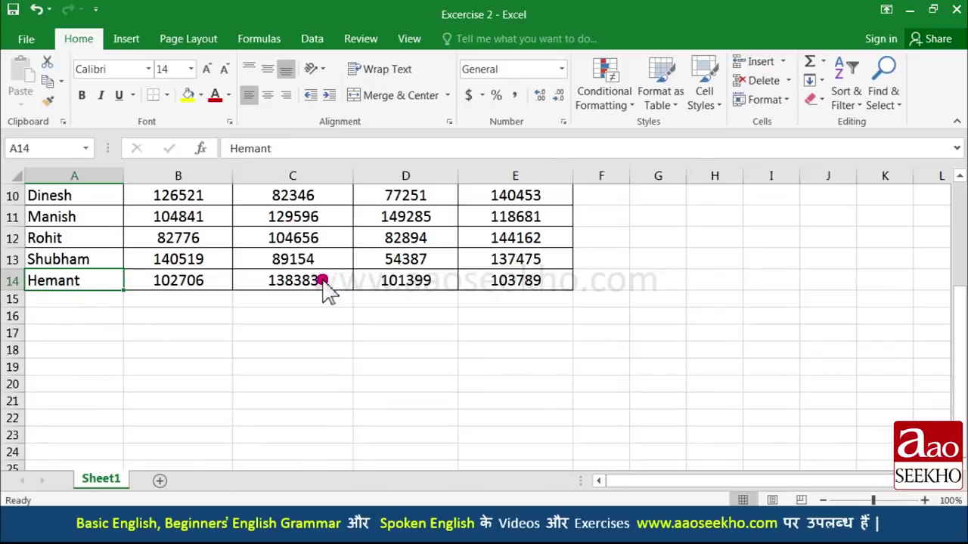
scroll(121, 340, "up", 3)
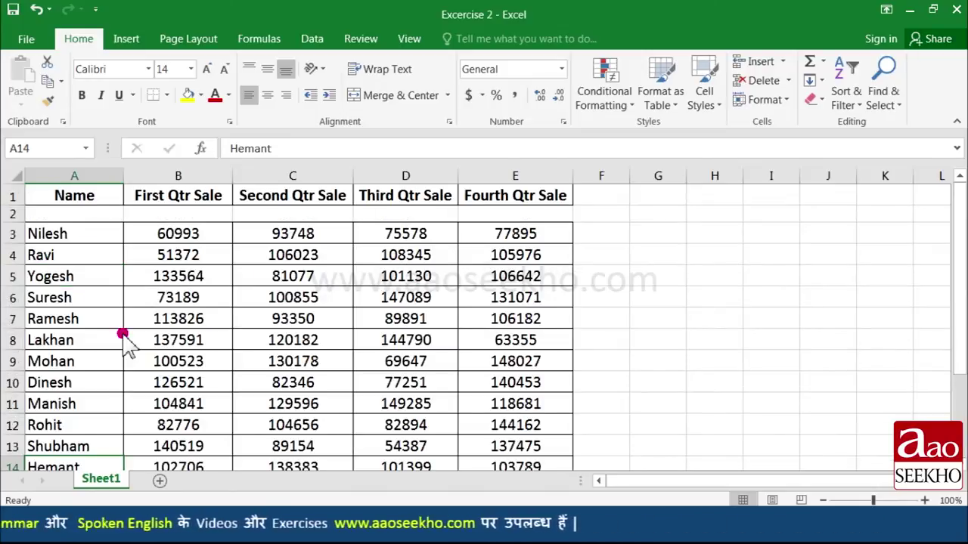
scroll(124, 341, "down", 1)
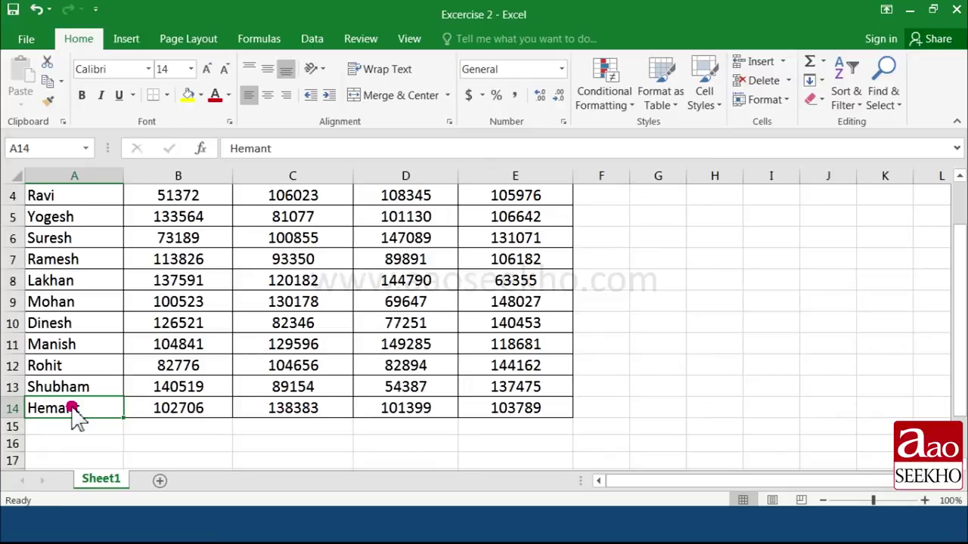
left_click_drag(72, 408, 514, 408)
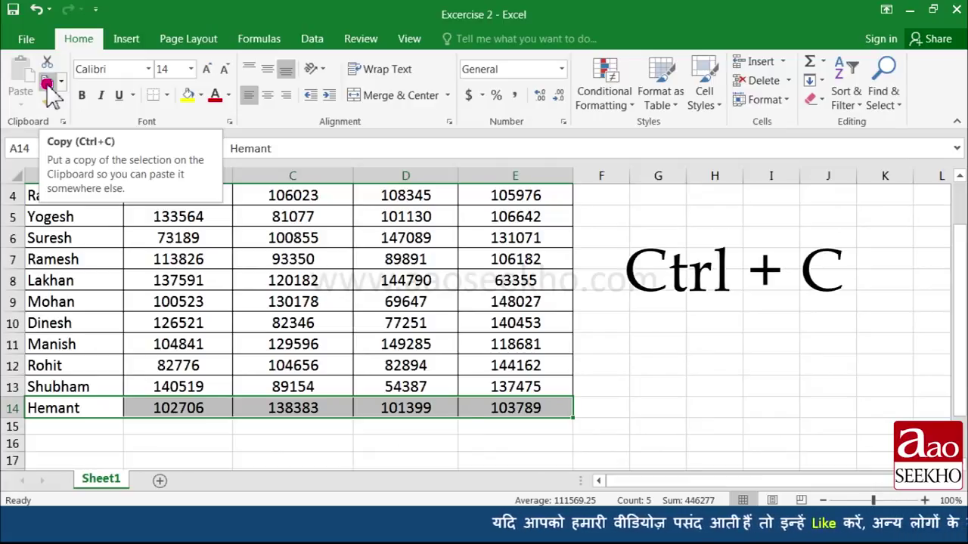
Copy Hemant's row from A14:E14 and paste it into A2, refilling the gap
left_click(47, 84)
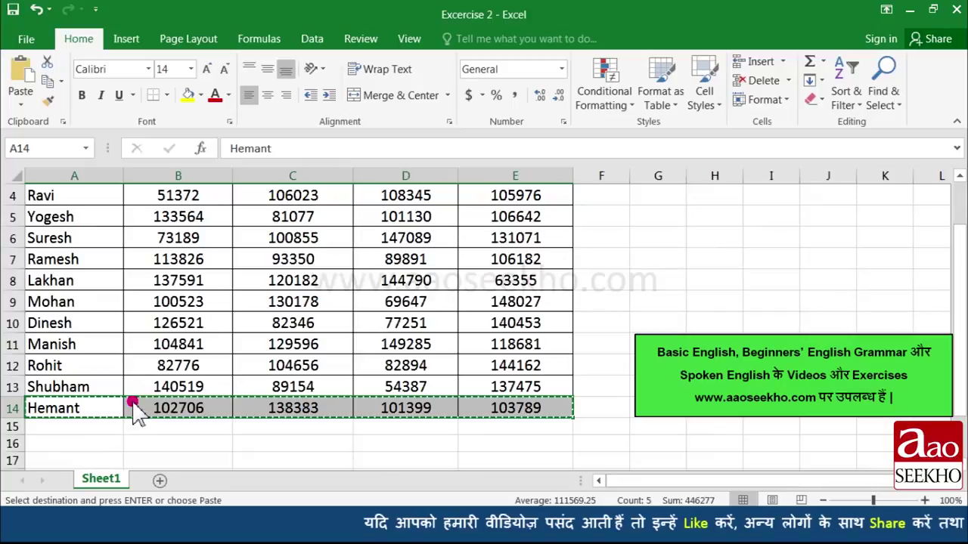
scroll(135, 412, "up", 1)
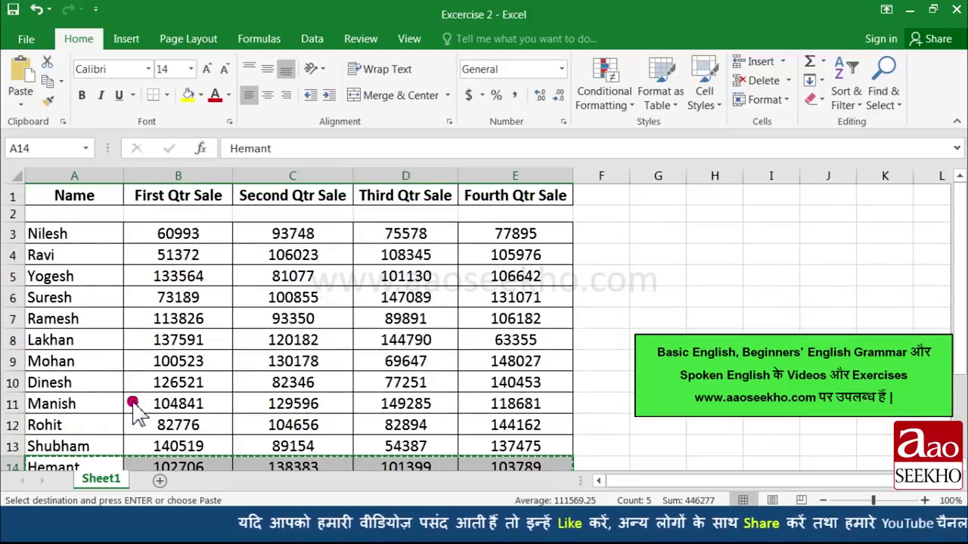
left_click(84, 215)
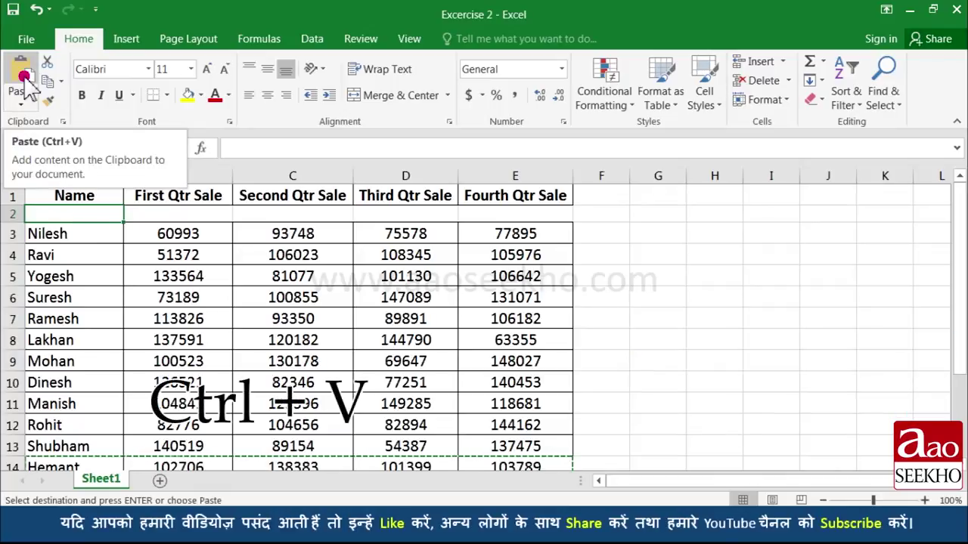
left_click(25, 76)
scroll(154, 280, "down", 1)
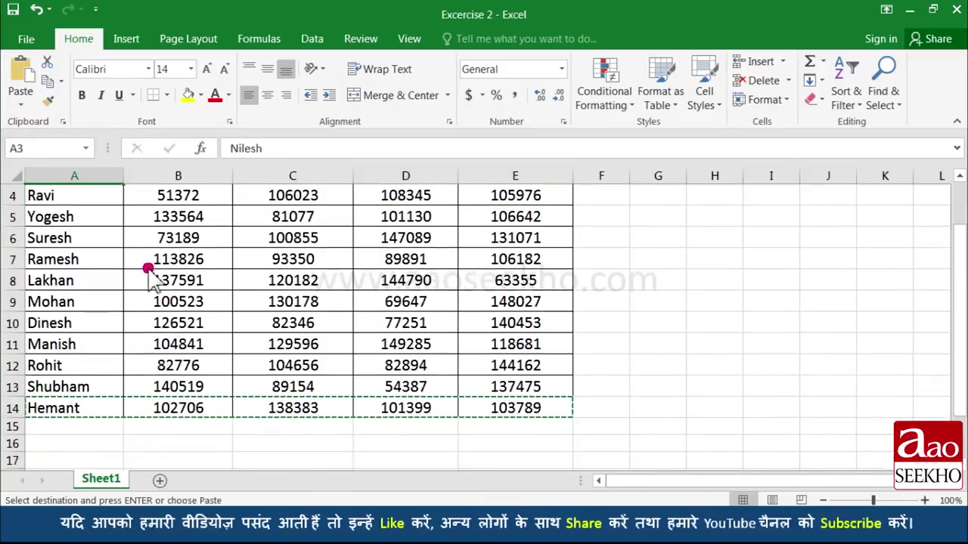
scroll(147, 276, "up", 1)
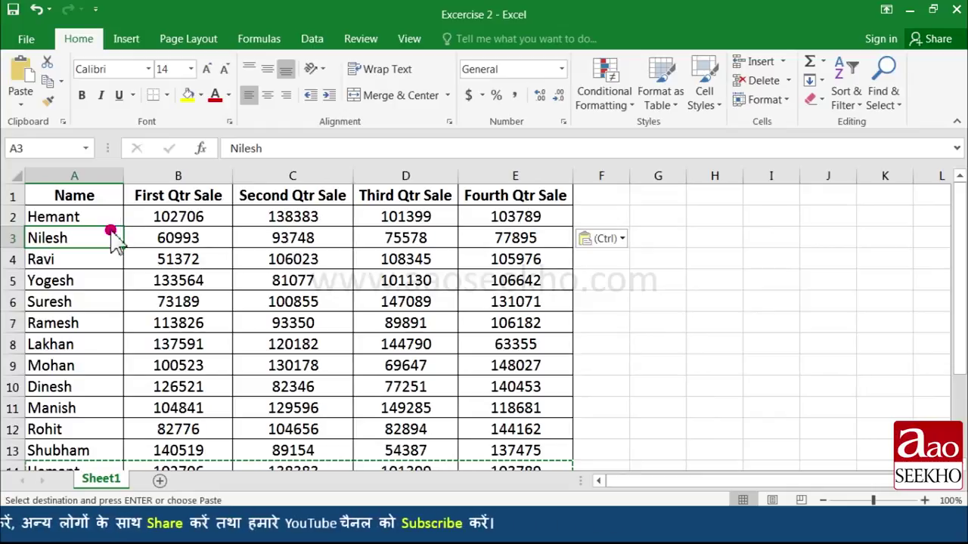
scroll(112, 257, "down", 1)
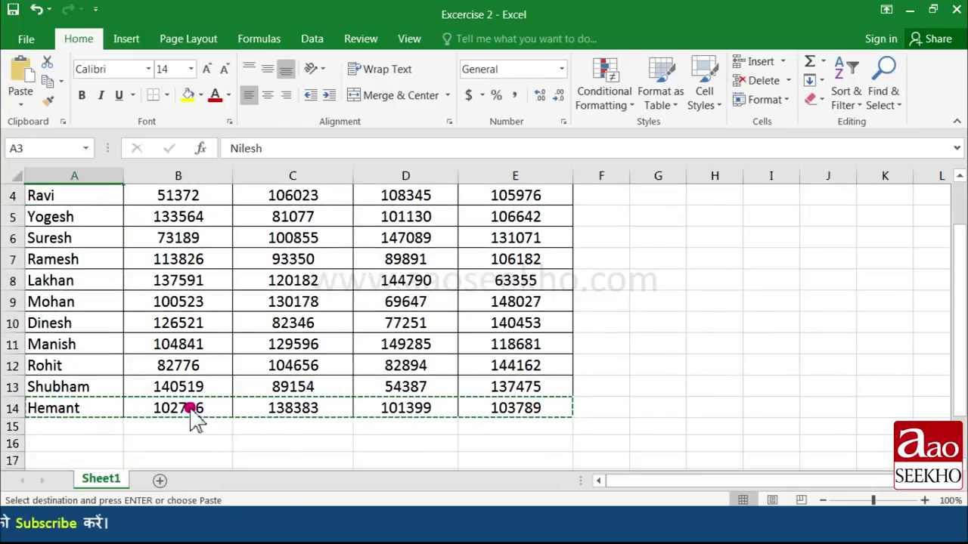
scroll(95, 392, "up", 1)
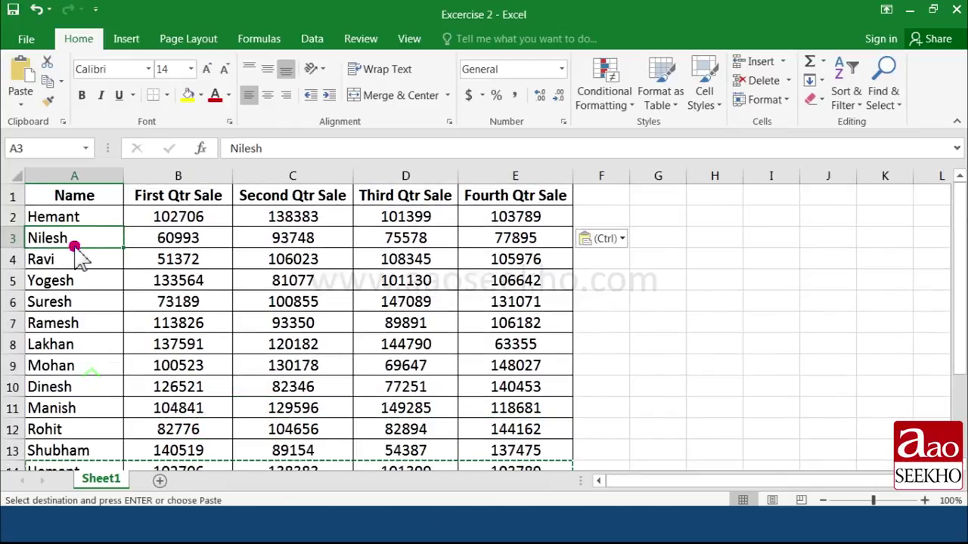
scroll(75, 345, "down", 1)
scroll(83, 325, "up", 1)
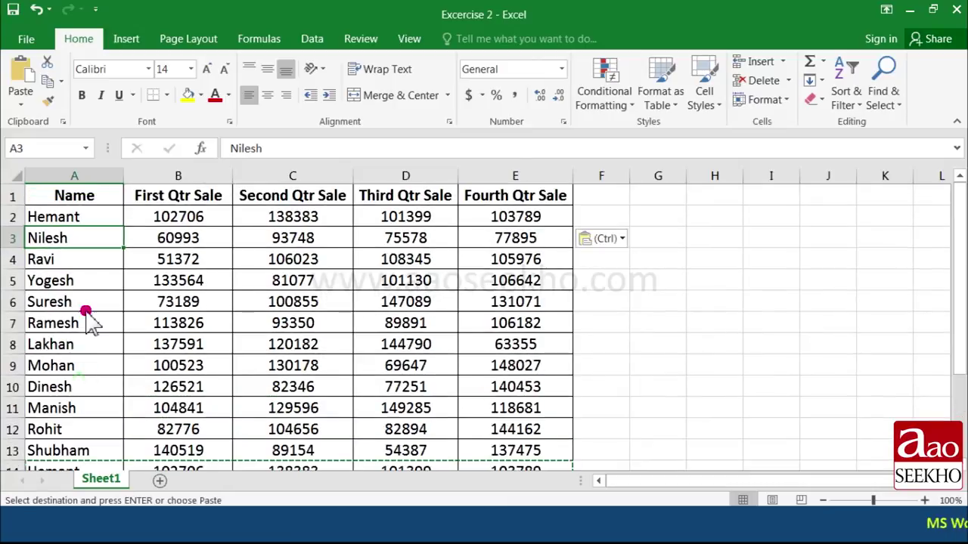
scroll(105, 332, "down", 1)
scroll(112, 356, "up", 1)
scroll(108, 348, "up", 1)
scroll(98, 363, "down", 2)
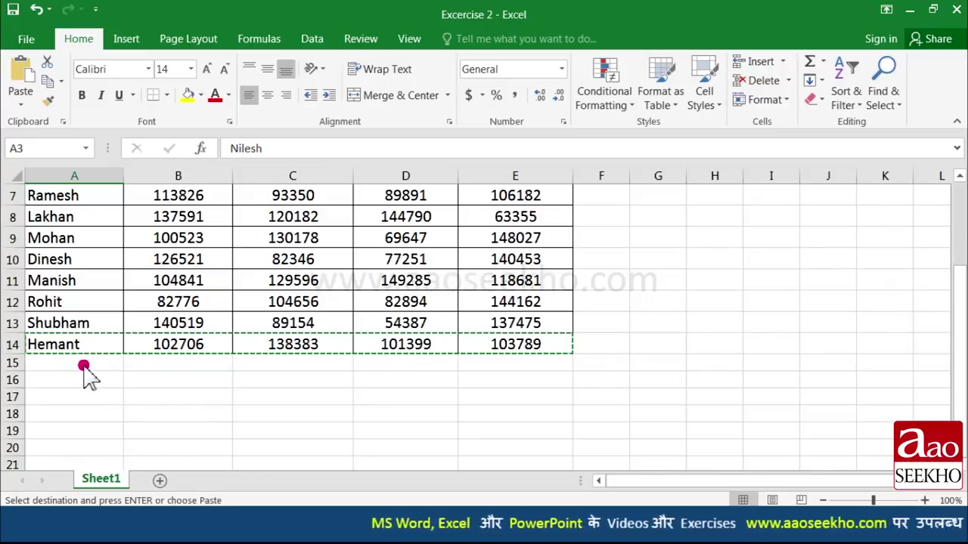
Paste the Hemant row into rows 15 and 16
left_click(84, 365)
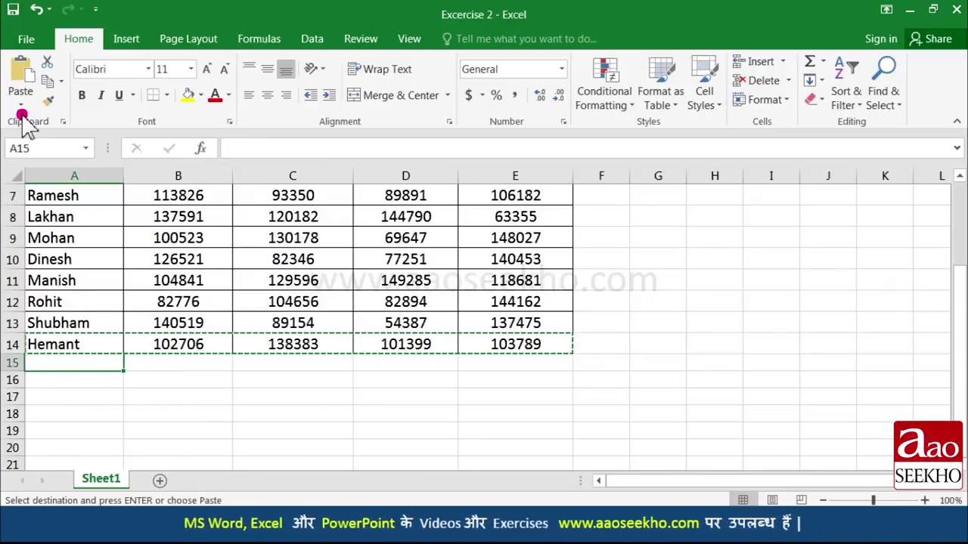
left_click(21, 75)
left_click(86, 417)
Select the three Hemant rows A14:E16
scroll(87, 424, "up", 2)
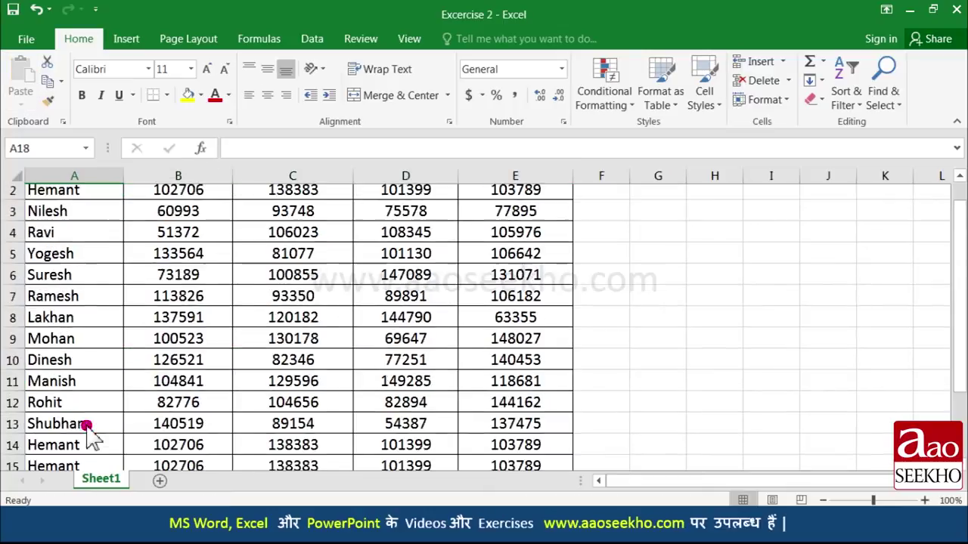
scroll(87, 427, "up", 1)
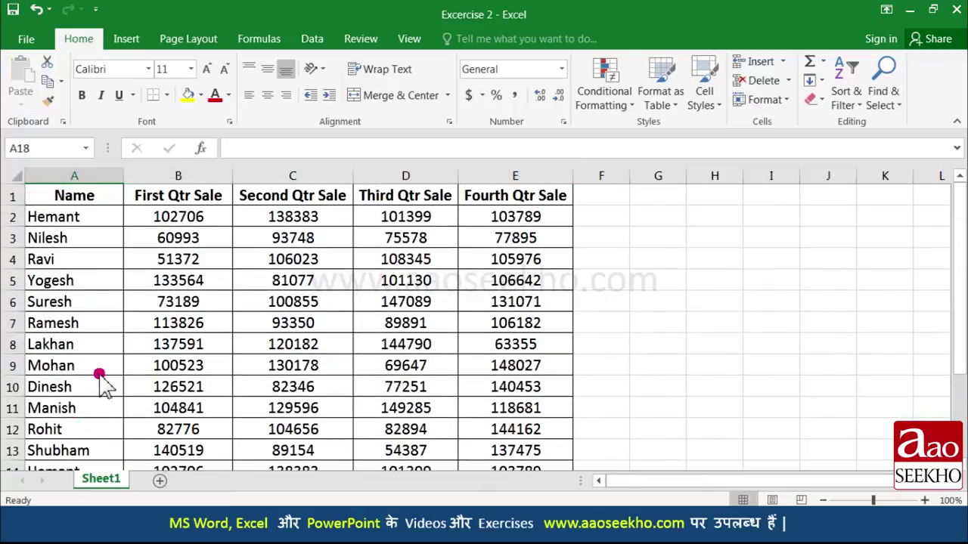
scroll(102, 384, "down", 3)
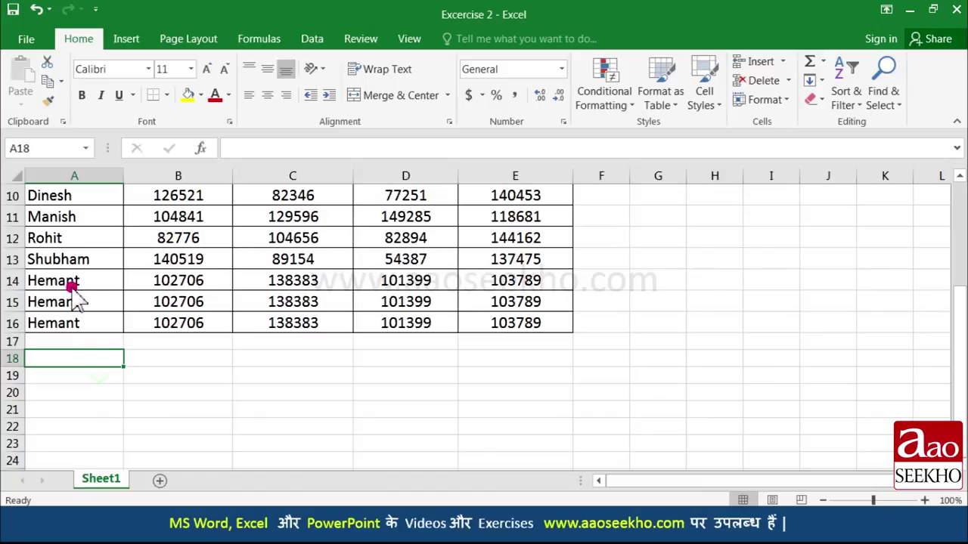
left_click(72, 280)
left_click_drag(72, 281, 482, 325)
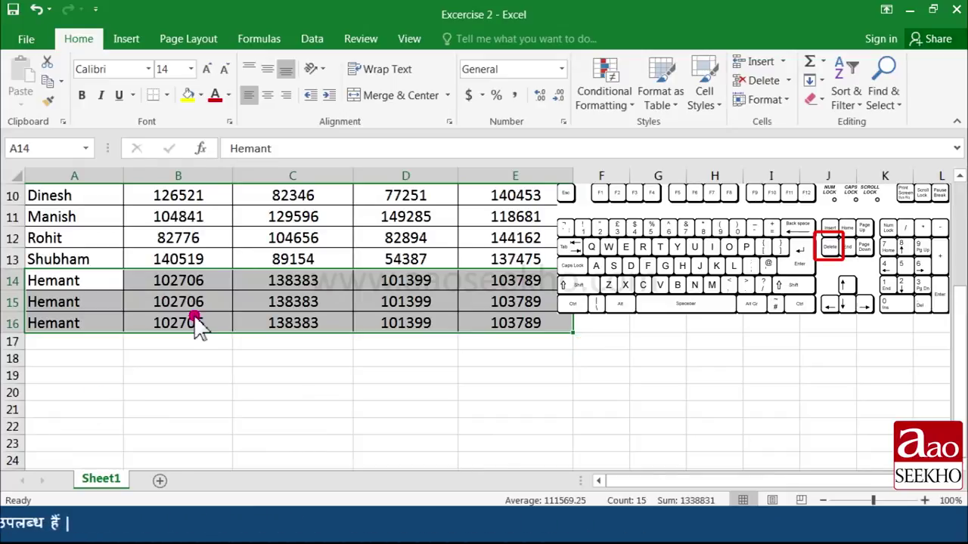
Delete the contents of A14:E16 and deselect the emptied cells
key("Delete")
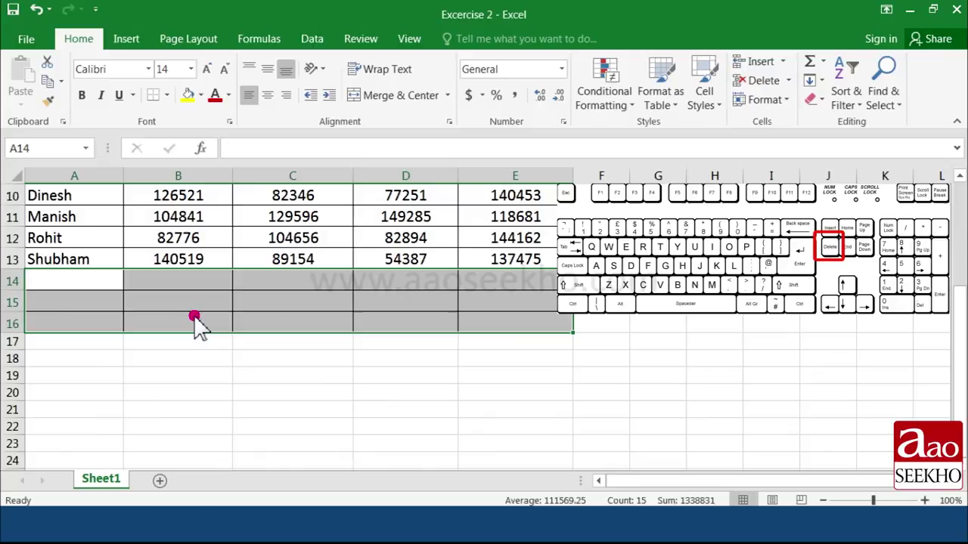
left_click(93, 288)
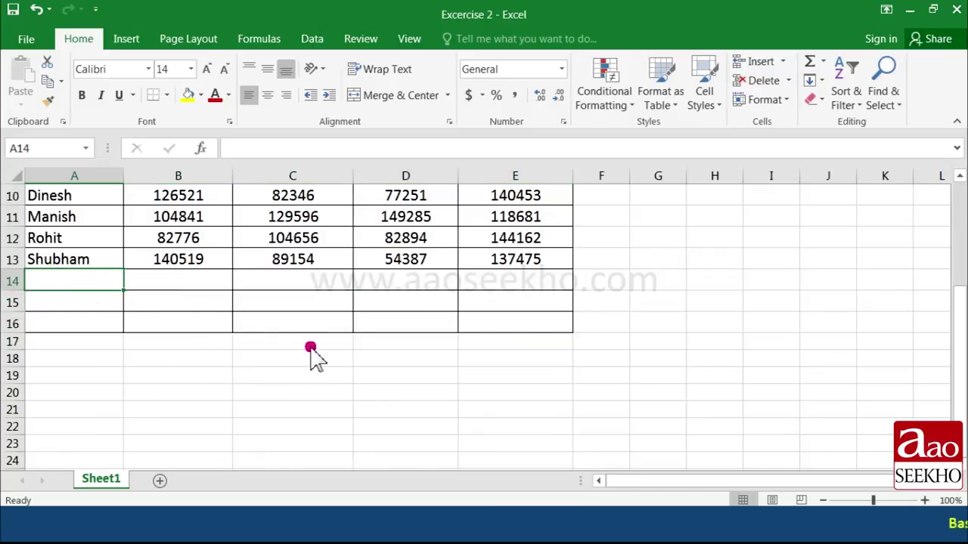